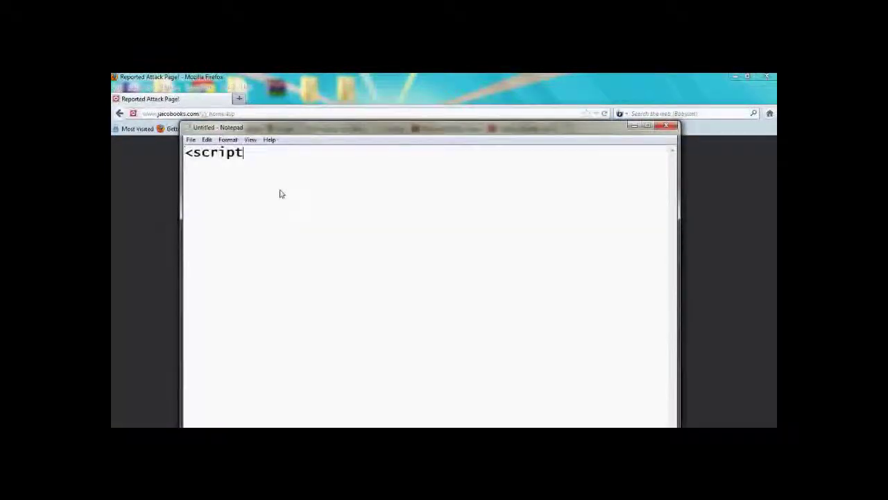
Type an empty <script> </script> tag pair in the Notepad note and select the gap between the tags
{"action": "type", "text": "<"}
{"action": "key", "text": "BackSpace"}
{"action": "key", "text": "BackSpace"}
{"action": "type", "text": "> </s"}
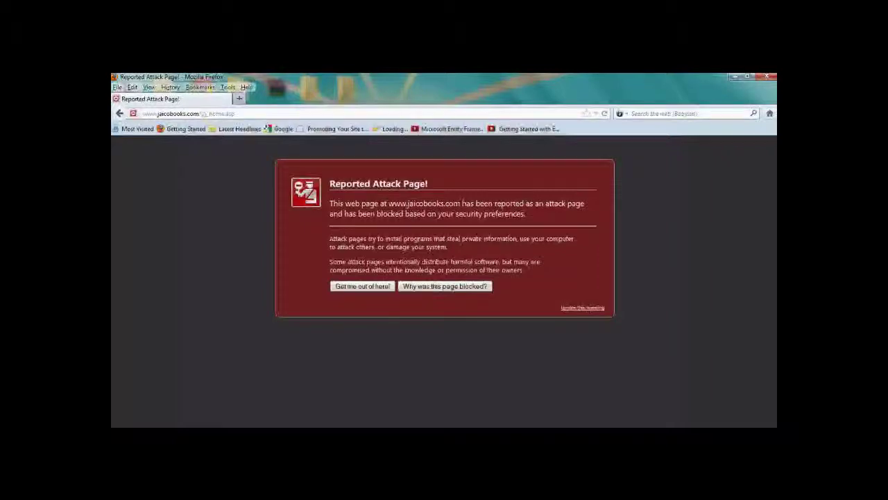
{"action": "left_click", "coordinate": [429, 354]}
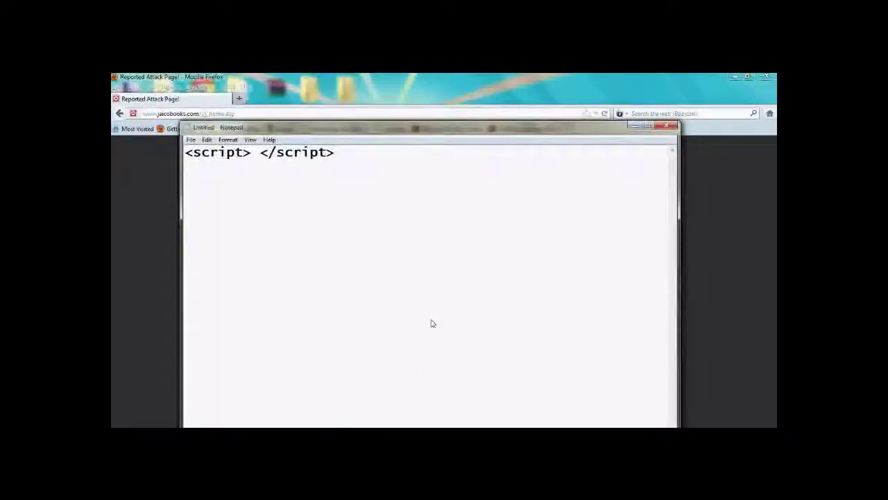
{"action": "left_click_drag", "start_coordinate": [251, 154], "coordinate": [259, 154]}
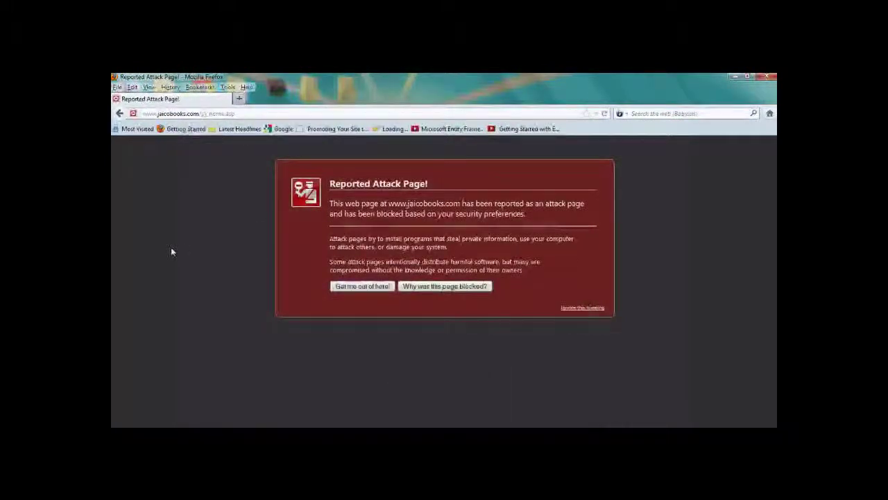
Search google.com for 'google webmaster tools' and open the Webmaster Tools result
{"action": "left_click", "coordinate": [239, 114]}
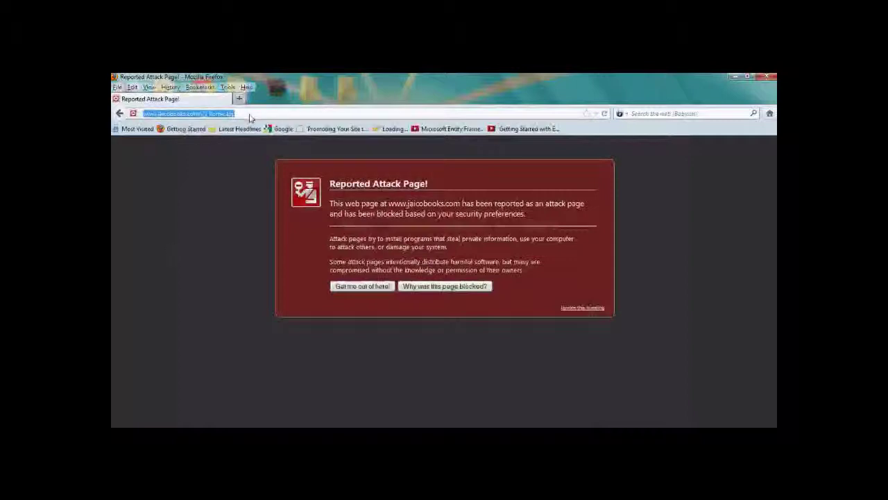
{"action": "type", "text": "google.com"}
{"action": "key", "text": "Return"}
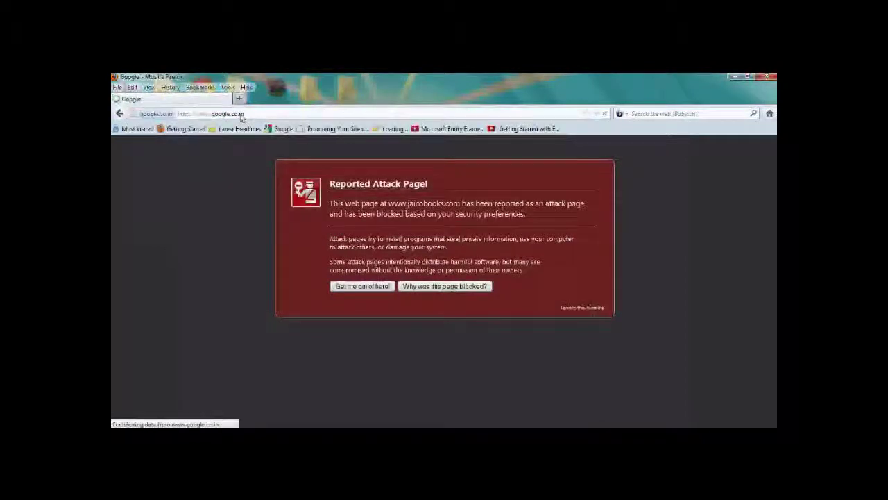
{"action": "type", "text": "goog"}
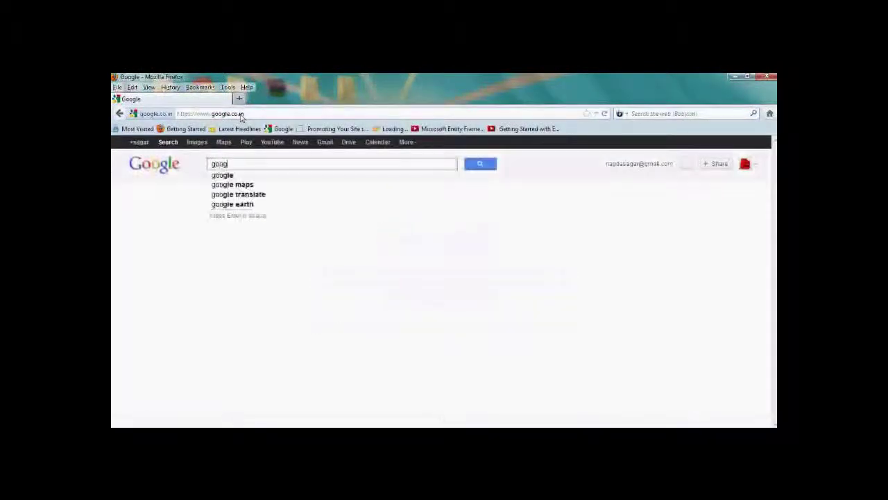
{"action": "type", "text": "le w"}
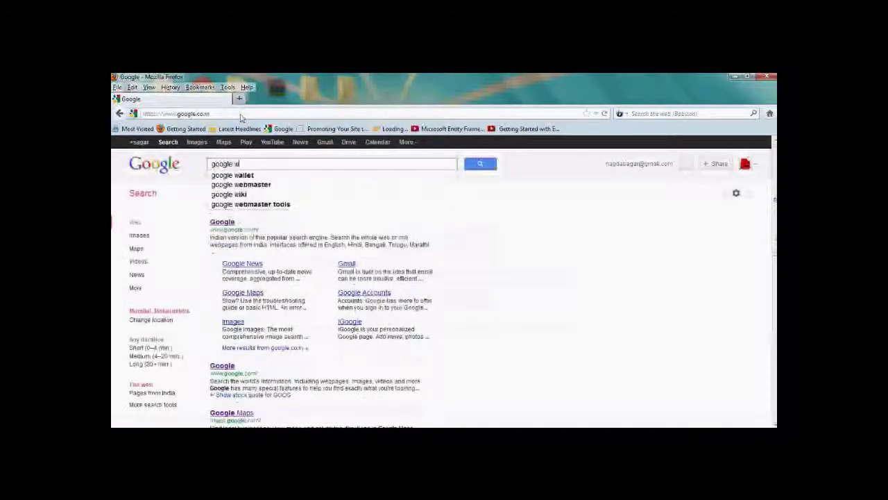
{"action": "type", "text": "ebmaster tools"}
{"action": "key", "text": "Return"}
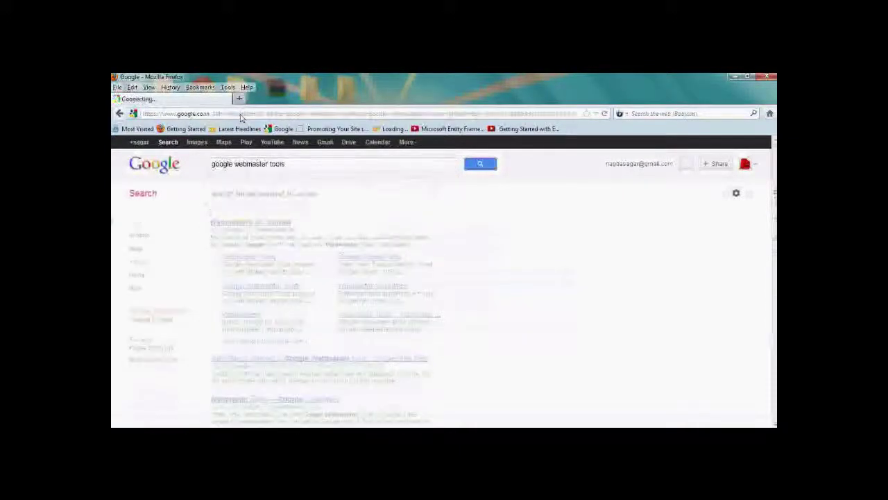
{"action": "left_click", "coordinate": [295, 223]}
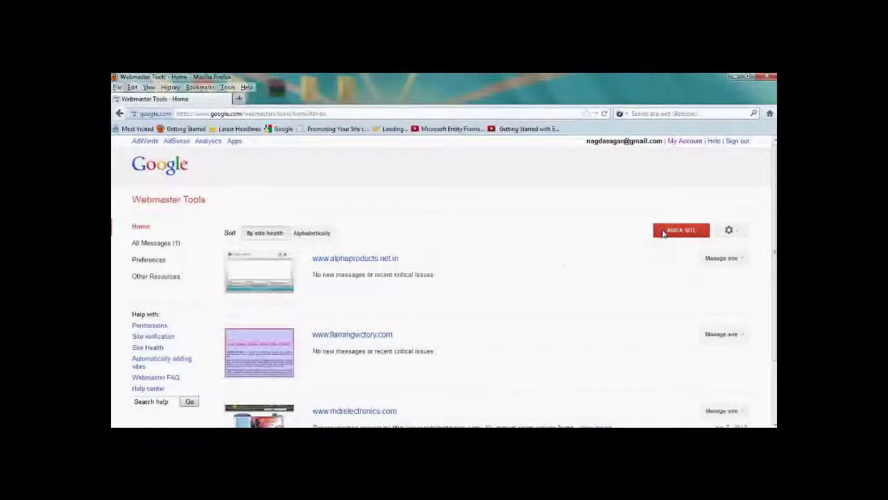
{"action": "left_click", "coordinate": [373, 253]}
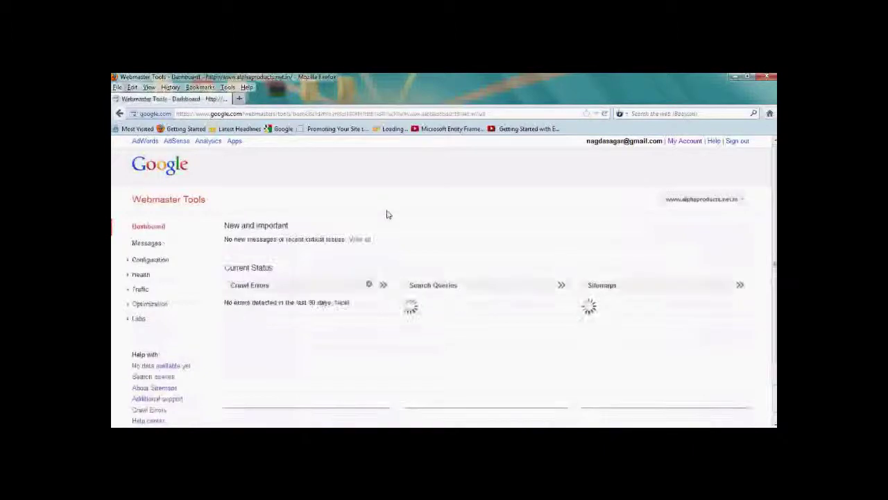
{"action": "left_click", "coordinate": [142, 275]}
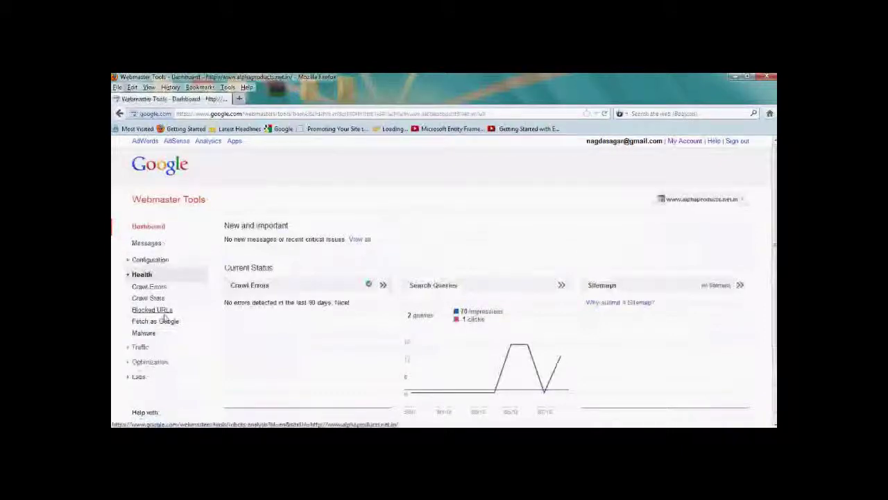
{"action": "left_click", "coordinate": [145, 332]}
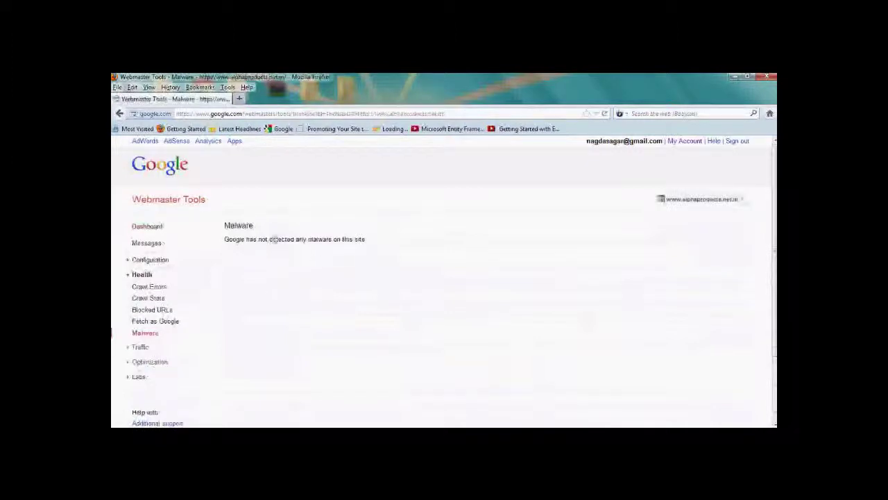
{"action": "left_click_drag", "start_coordinate": [245, 241], "coordinate": [282, 240]}
{"action": "left_click", "coordinate": [295, 241]}
{"action": "left_click_drag", "start_coordinate": [225, 238], "coordinate": [373, 247]}
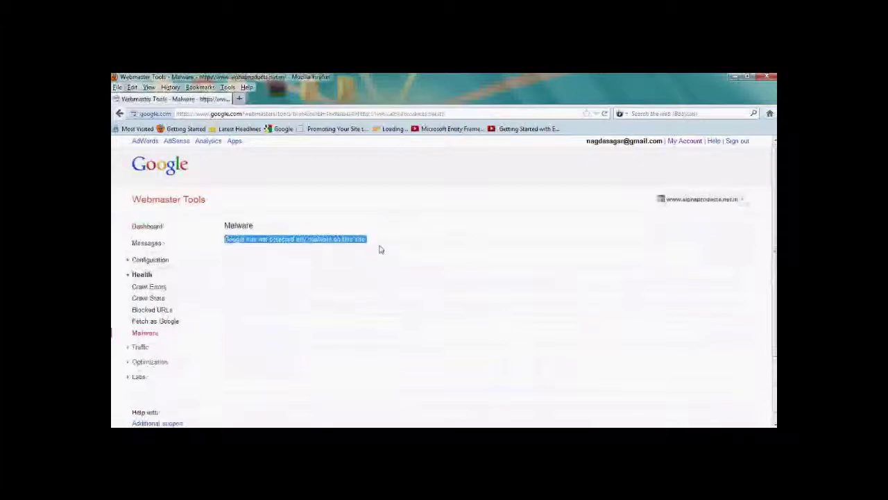
{"action": "left_click", "coordinate": [381, 249]}
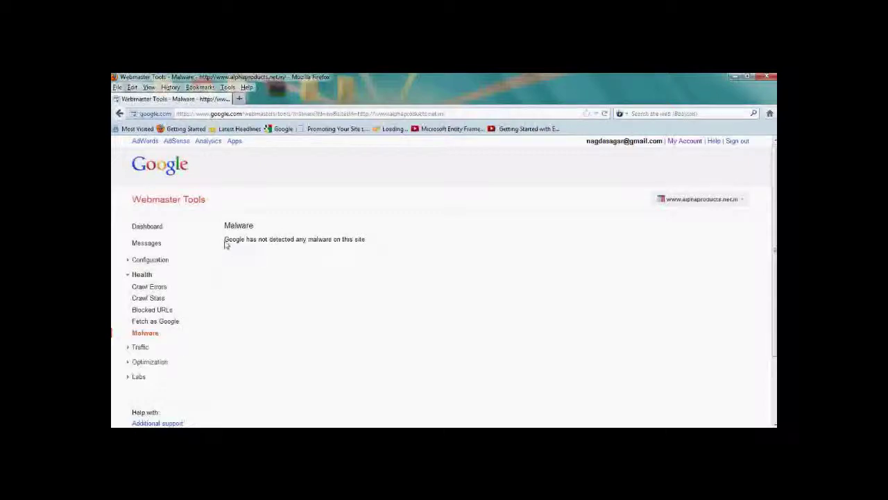
{"action": "left_click_drag", "start_coordinate": [225, 244], "coordinate": [382, 239]}
{"action": "left_click", "coordinate": [383, 240]}
Check the Blocked URLs report, return to Malware, and bring the Notepad note forward
{"action": "left_click", "coordinate": [161, 310]}
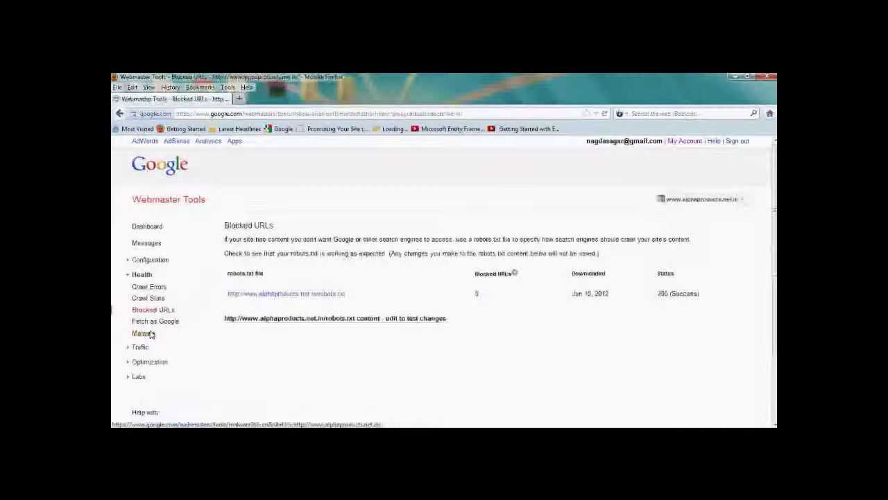
{"action": "left_click", "coordinate": [151, 333]}
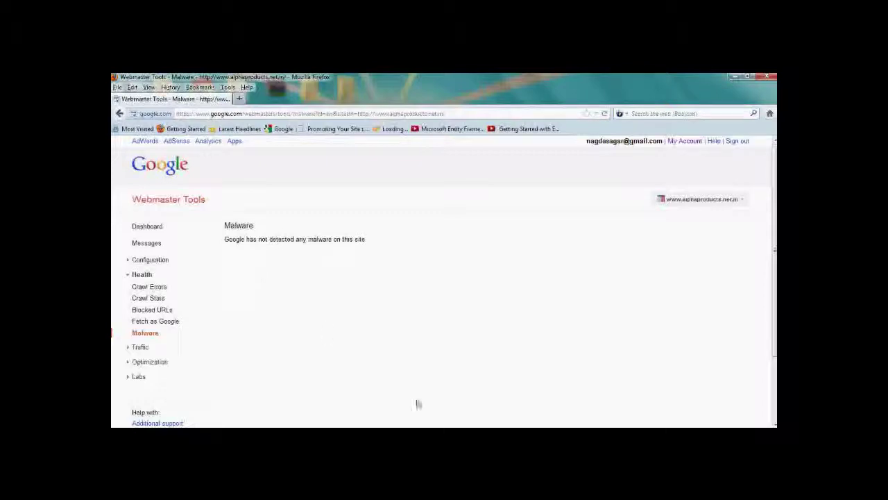
{"action": "left_click", "coordinate": [419, 424]}
List measures 1 'Change ftp details frequently' and 2 'Change db string frequently' in Notepad
{"action": "key", "text": "Return"}
{"action": "key", "text": "Return"}
{"action": "type", "text": "1/"}
{"action": "key", "text": "BackSpace"}
{"action": "type", "text": "Change ftp "}
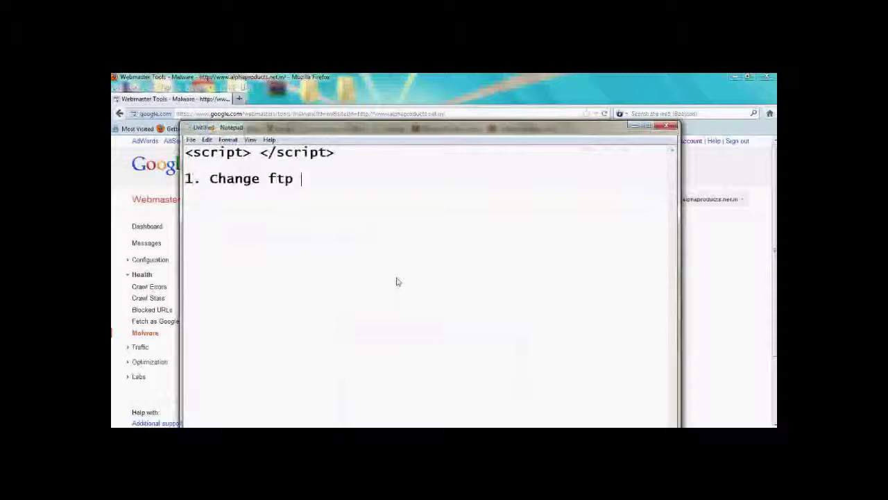
{"action": "type", "text": "details "}
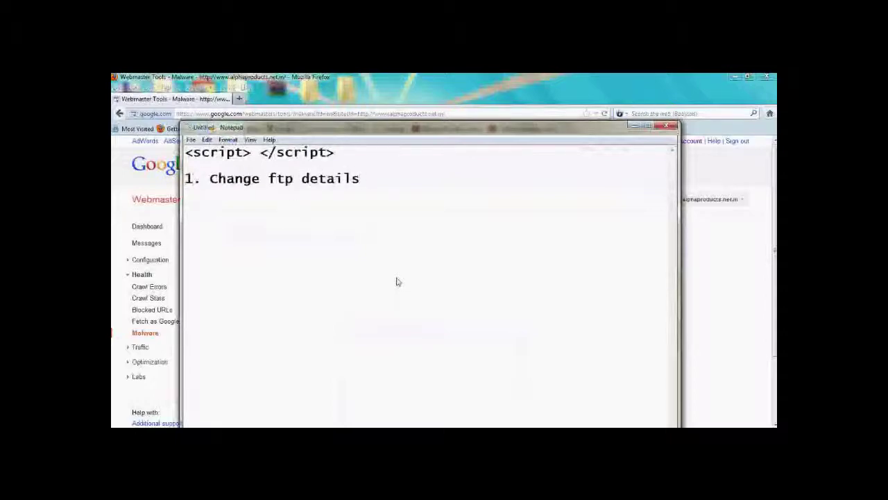
{"action": "type", "text": "frequentl"}
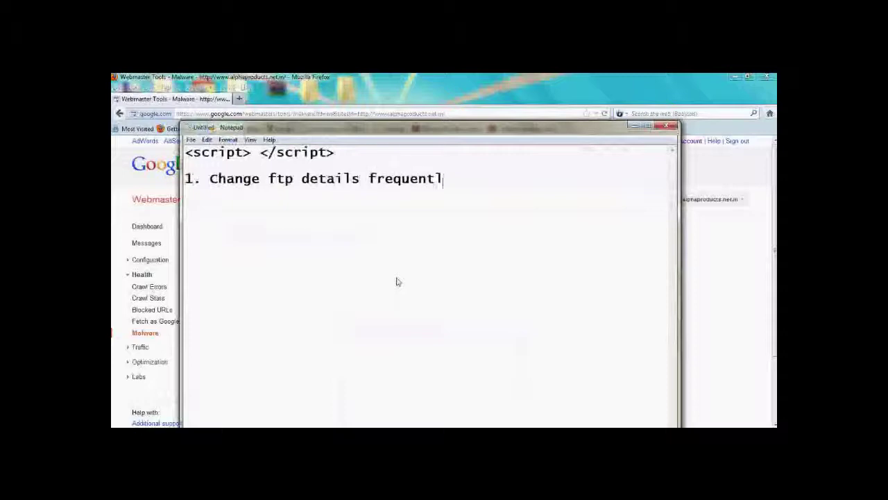
{"action": "type", "text": "y"}
{"action": "key", "text": "Return"}
{"action": "type", "text": "2. Ch"}
{"action": "type", "text": "ange db st"}
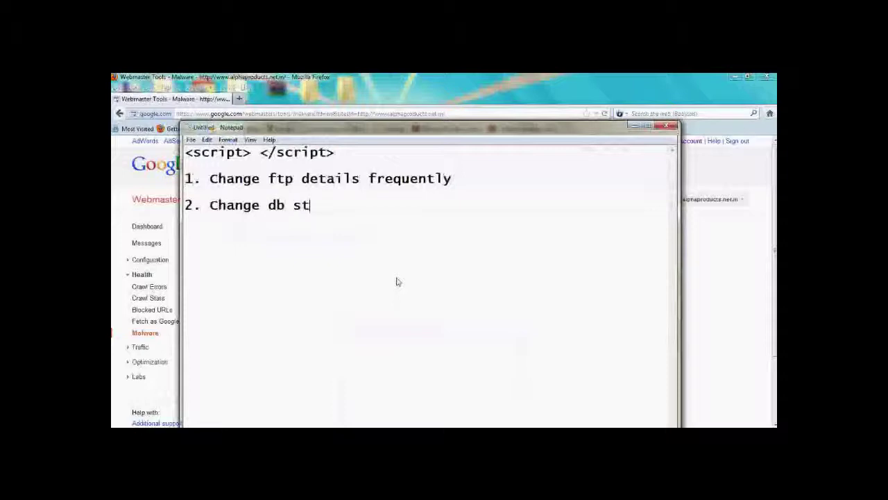
{"action": "type", "text": "ring freq"}
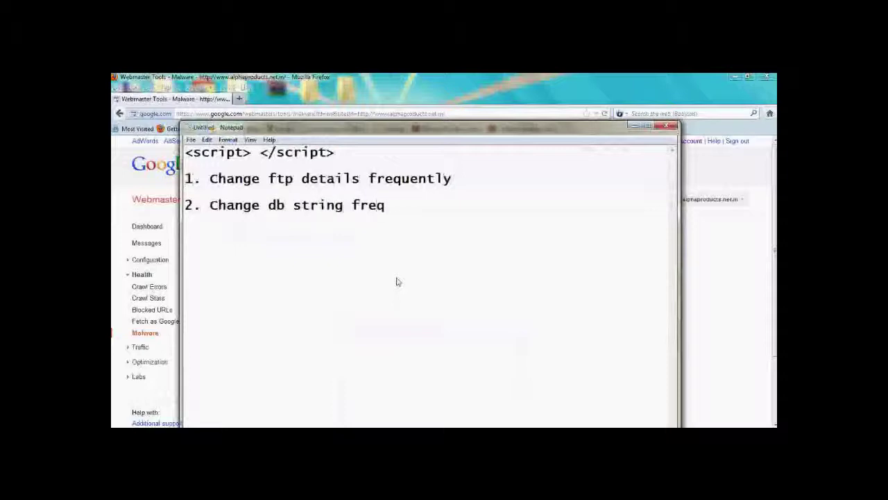
{"action": "type", "text": "uently"}
Add measure 3: 'Change DB admin password frequently.'
{"action": "key", "text": "Return"}
{"action": "key", "text": "Return"}
{"action": "type", "text": "3. "}
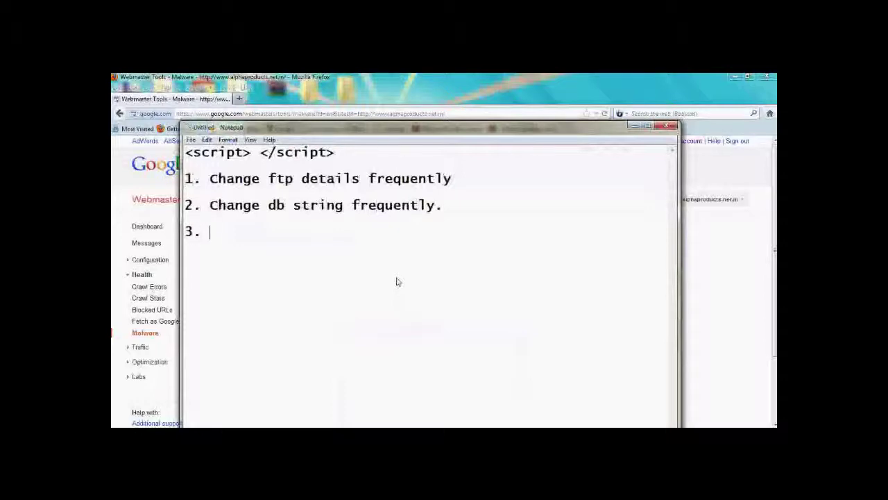
{"action": "type", "text": "Chan"}
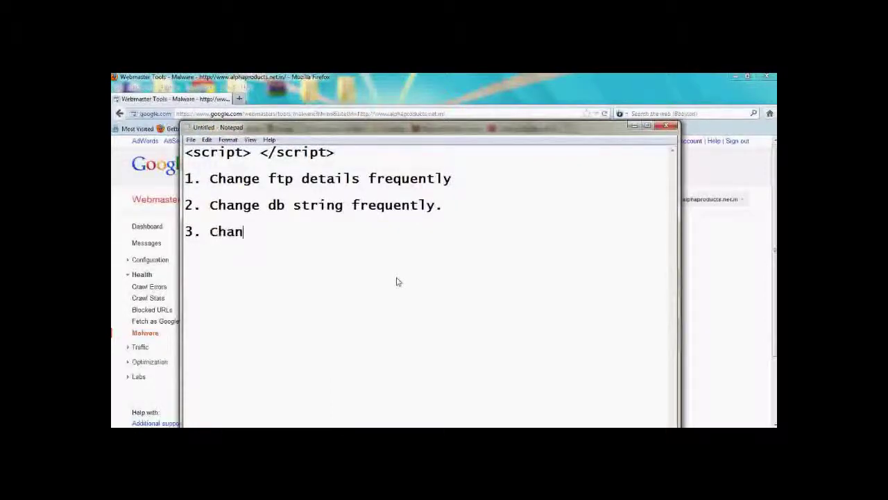
{"action": "type", "text": "ge"}
{"action": "key", "text": "Caps_Lock"}
{"action": "type", "text": " DB "}
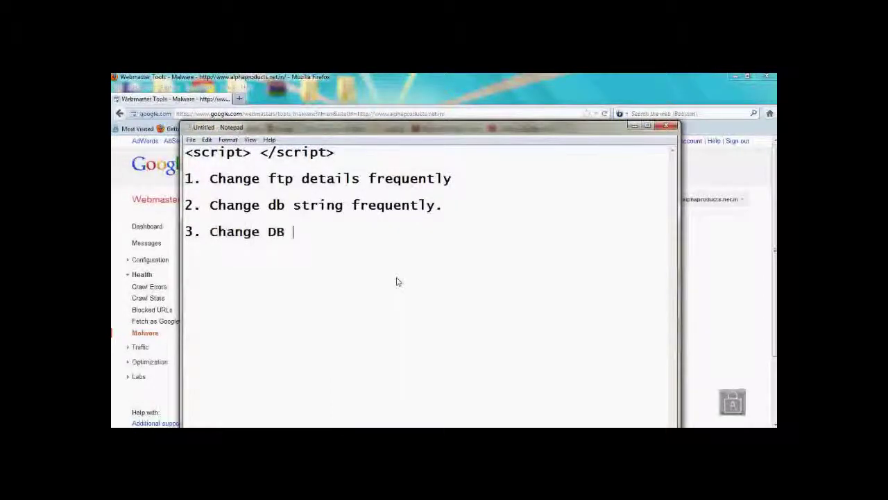
{"action": "type", "text": "AC"}
{"action": "key", "text": "Caps_Lock"}
{"action": "key", "text": "BackSpace"}
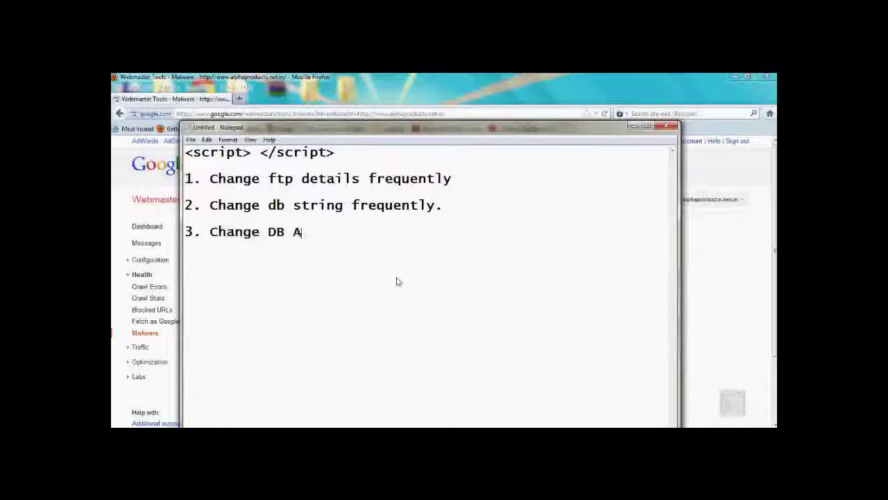
{"action": "key", "text": "BackSpace"}
{"action": "type", "text": "admin pas"}
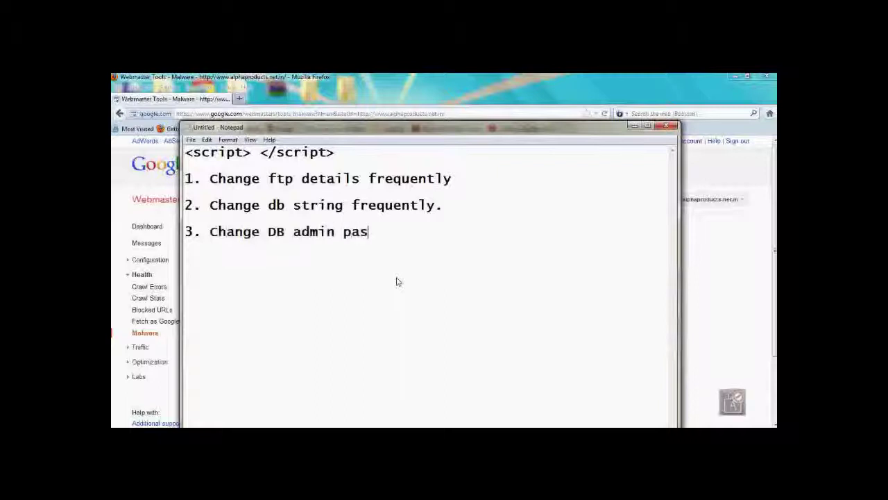
{"action": "type", "text": "sword fre"}
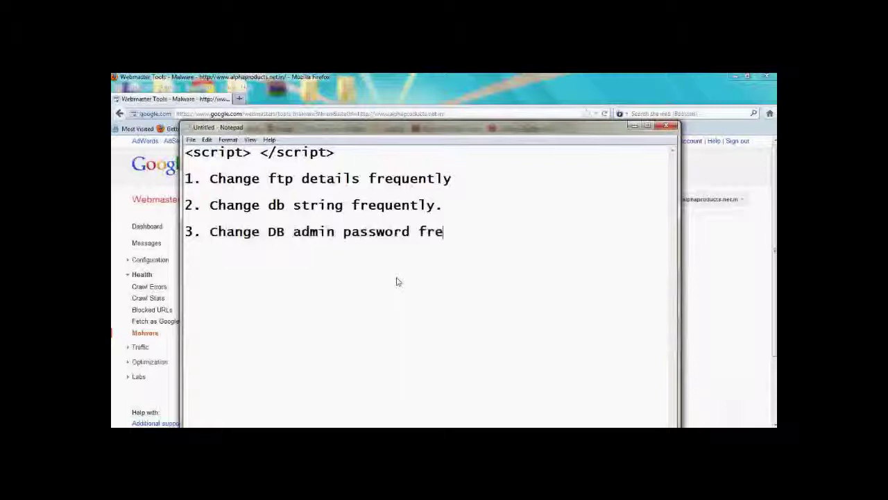
{"action": "type", "text": "quent"}
{"action": "type", "text": "ly."}
Add measure 4 'Do not store the ftp details in your ftp client.' and minimize Notepad
{"action": "key", "text": "Return"}
{"action": "key", "text": "Return"}
{"action": "type", "text": "34"}
{"action": "key", "text": "BackSpace"}
{"action": "key", "text": "BackSpace"}
{"action": "type", "text": "4"}
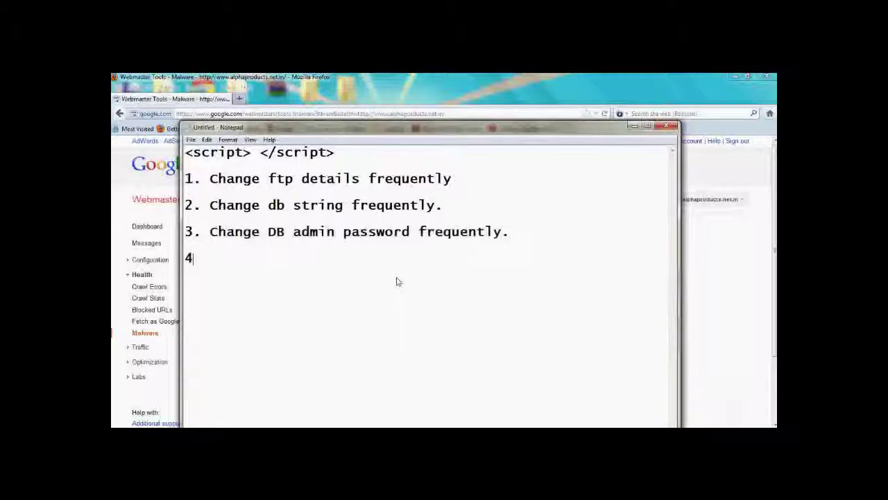
{"action": "type", "text": ". Do not stor"}
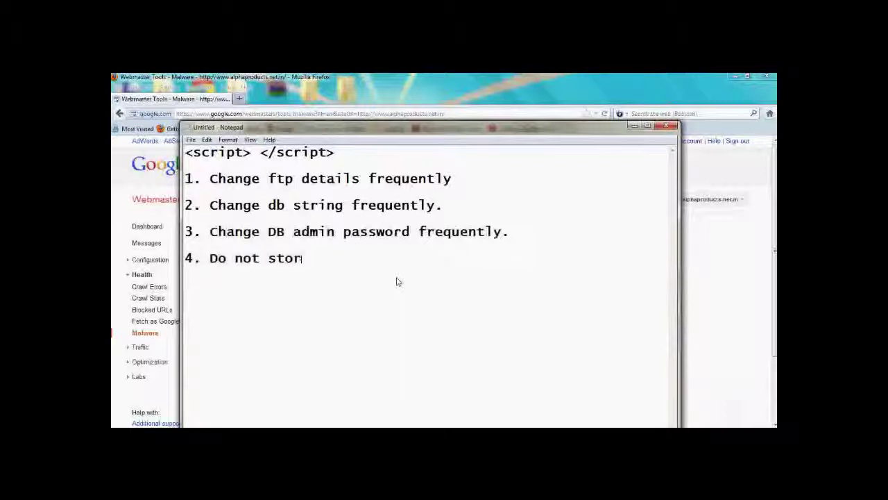
{"action": "type", "text": "e the ft"}
{"action": "type", "text": "p details in "}
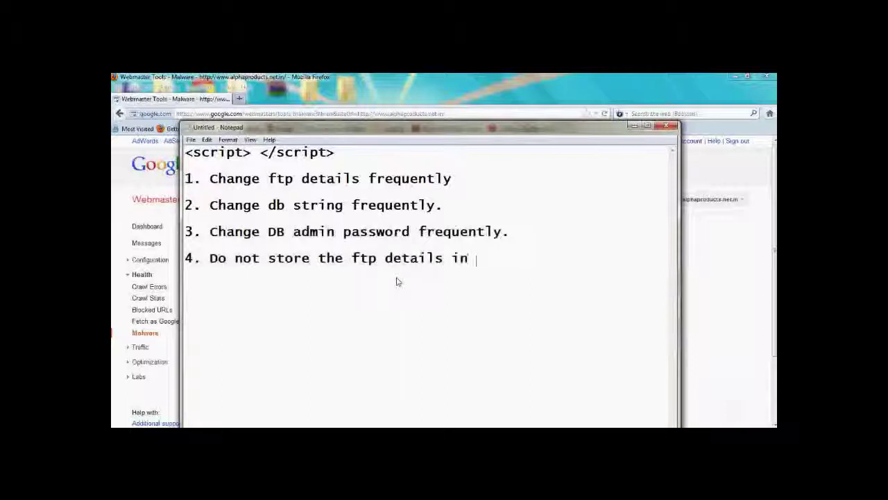
{"action": "type", "text": "your ftp client."}
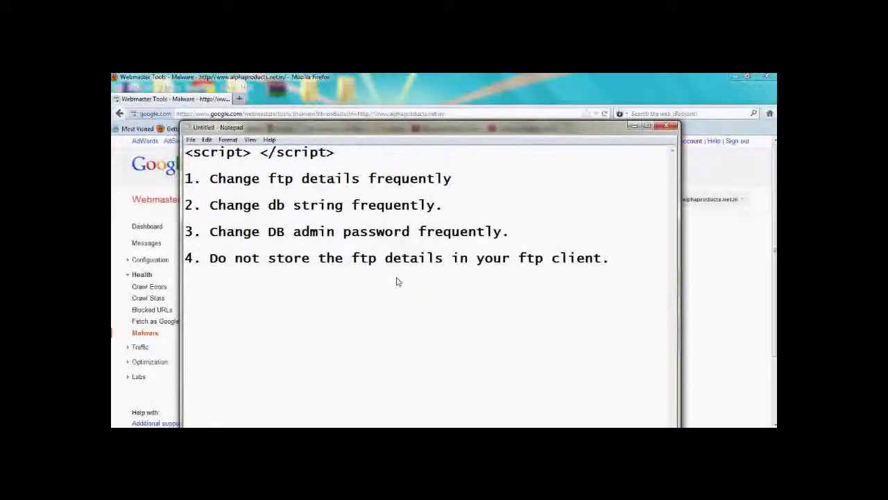
{"action": "left_click", "coordinate": [633, 126]}
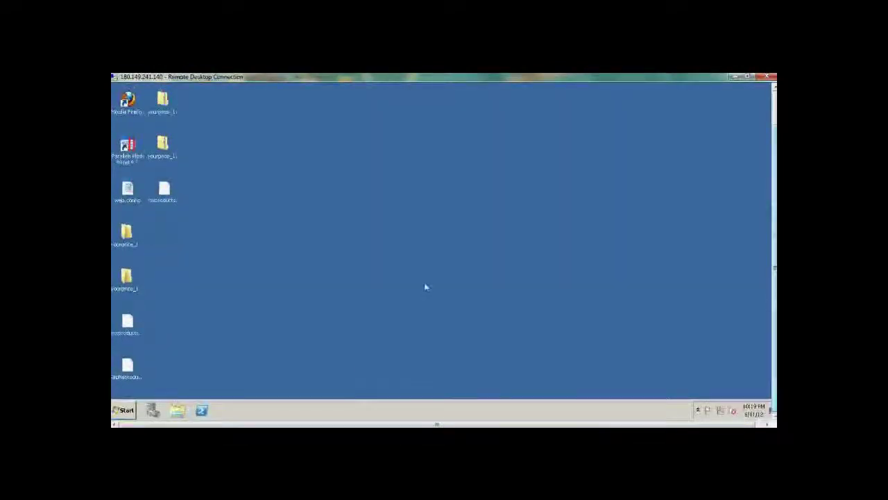
Launch the firewall console from the remote server's Start menu and select Inbound Rules
{"action": "left_click", "coordinate": [122, 410]}
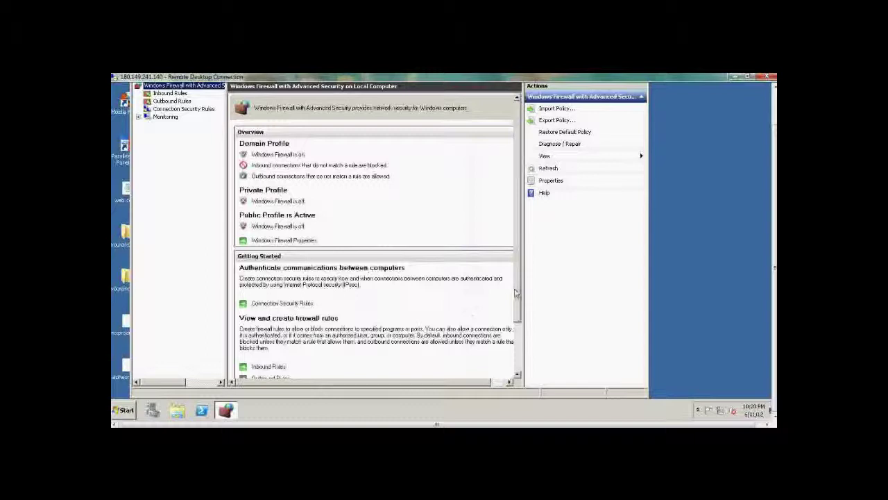
{"action": "left_click", "coordinate": [182, 95]}
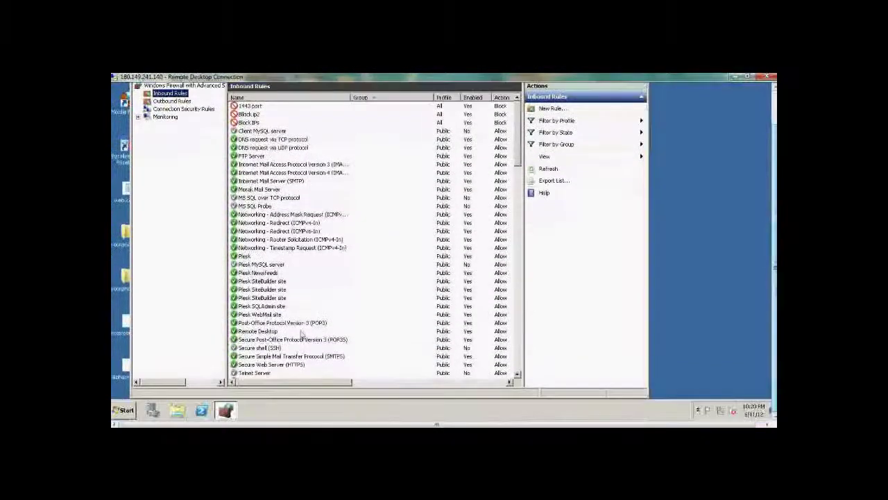
Relaunch Windows Firewall with Advanced Security via Administrative Tools and start a new inbound rule
{"action": "left_click", "coordinate": [128, 410]}
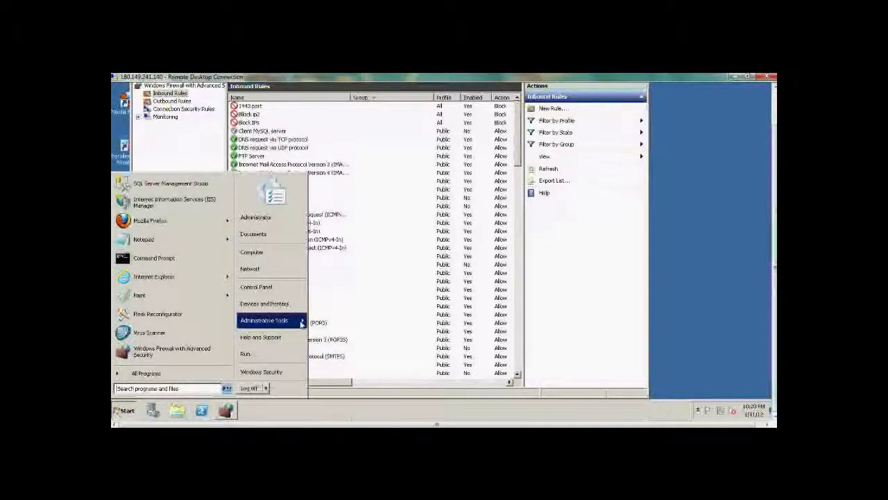
{"action": "left_click", "coordinate": [303, 323]}
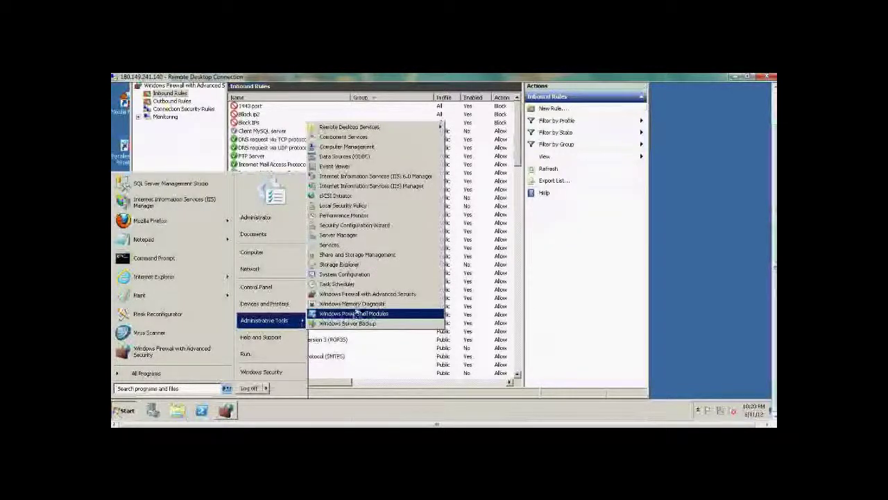
{"action": "left_click", "coordinate": [359, 294]}
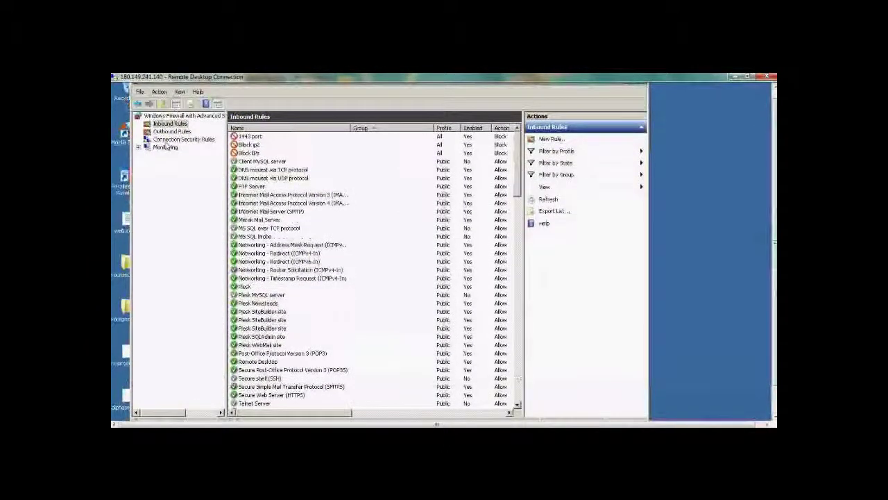
{"action": "left_click", "coordinate": [170, 125]}
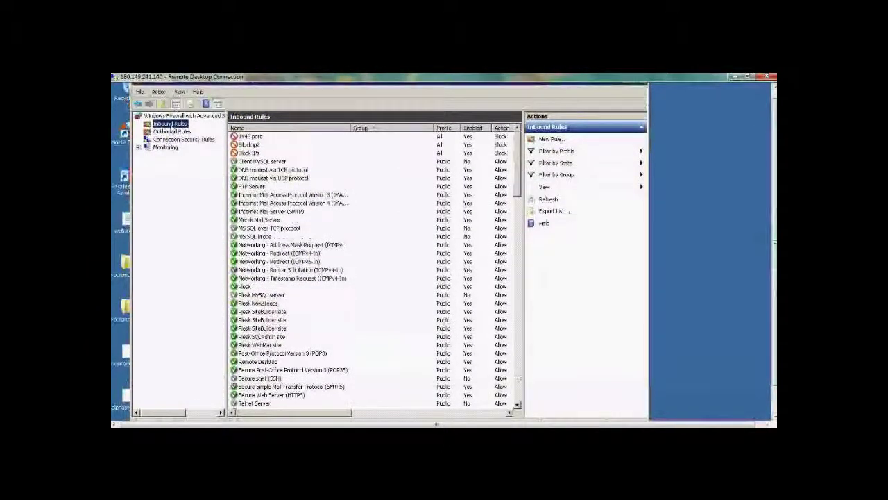
{"action": "left_click", "coordinate": [552, 139]}
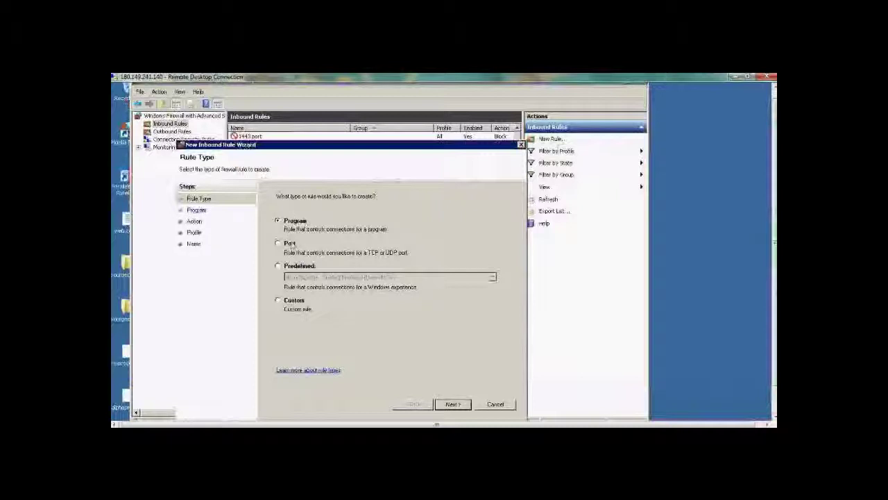
Make it a Custom rule for all programs and any protocol, limited to specific remote IPs
{"action": "left_click", "coordinate": [280, 301]}
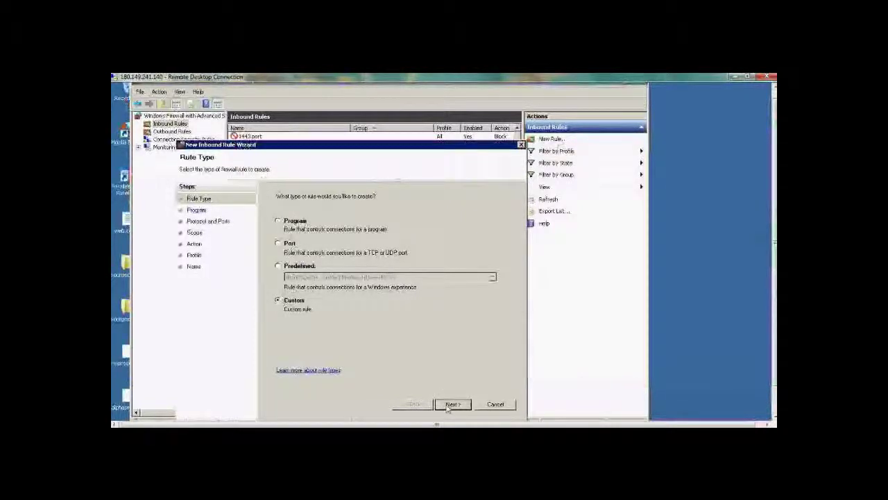
{"action": "left_click", "coordinate": [449, 404]}
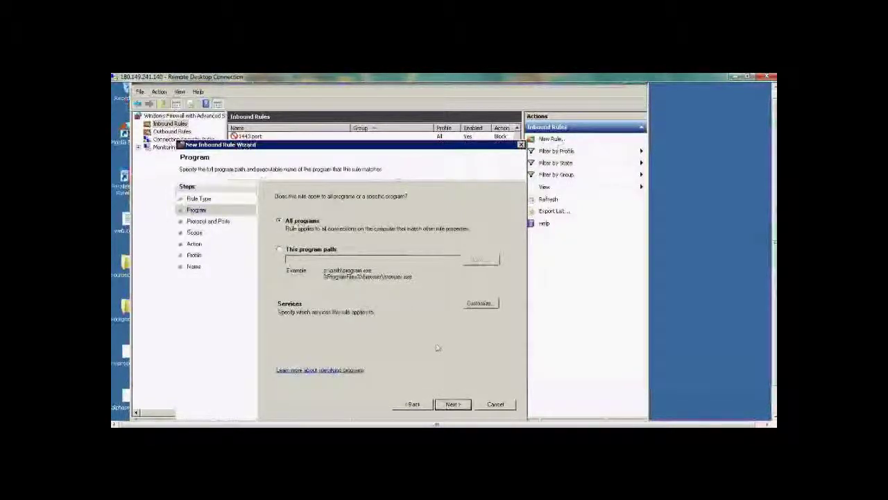
{"action": "left_click", "coordinate": [469, 408]}
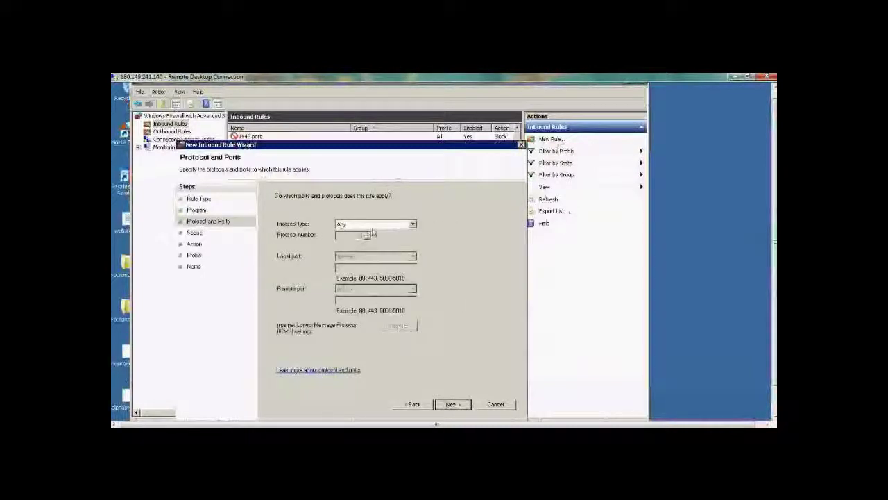
{"action": "left_click", "coordinate": [451, 406]}
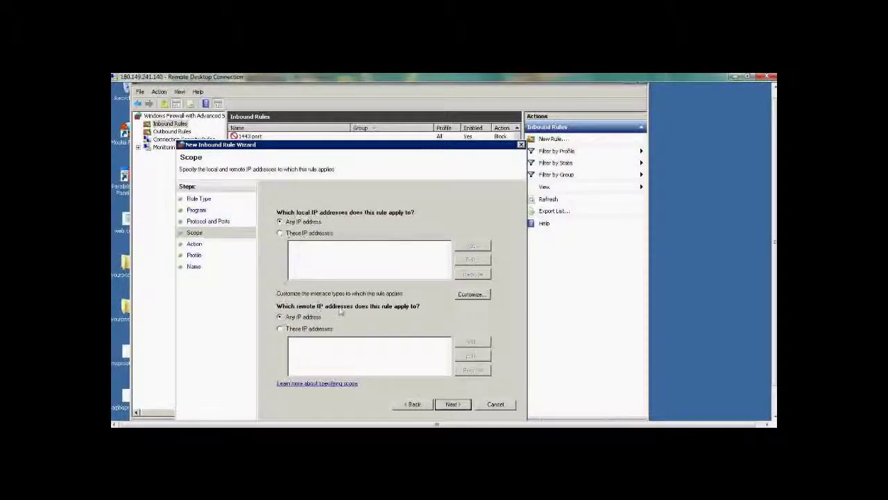
{"action": "left_click", "coordinate": [280, 328]}
Add a remote IP range entry and record the suspect IP 192.168.1.3 in Notepad
{"action": "left_click", "coordinate": [465, 347]}
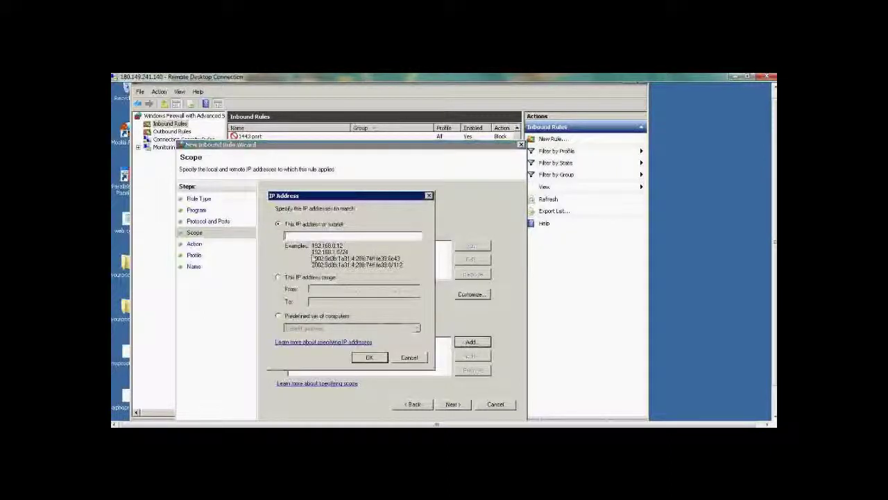
{"action": "left_click", "coordinate": [278, 278]}
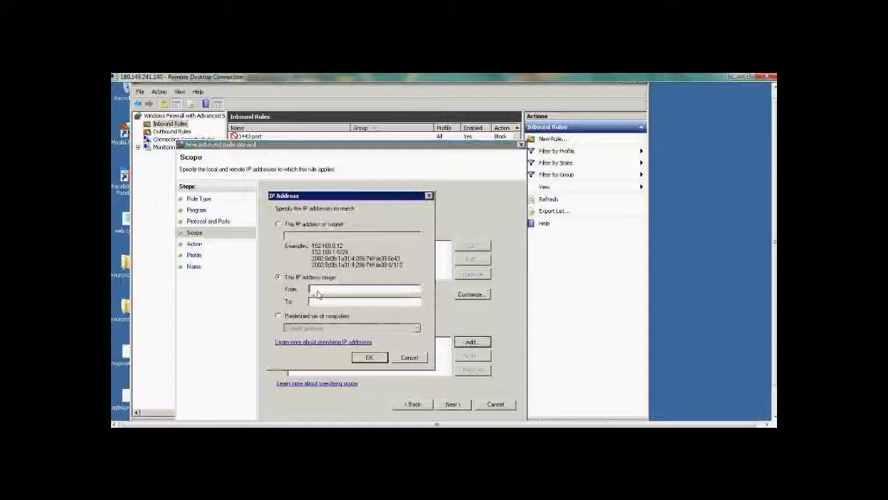
{"action": "key", "text": "alt+Tab"}
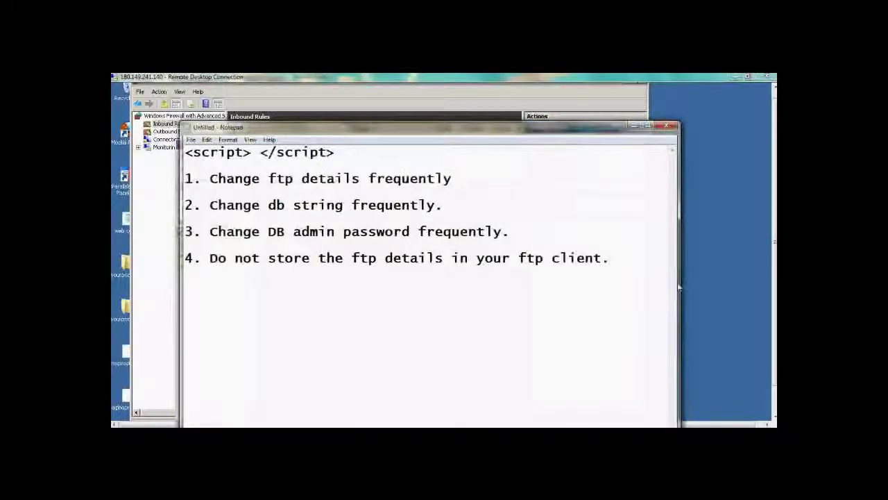
{"action": "type", "text": "192."}
{"action": "type", "text": "168.1."}
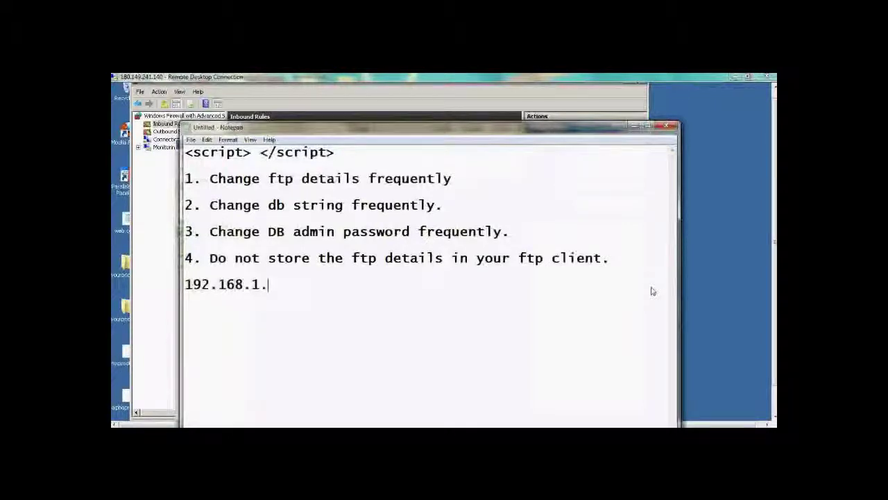
{"action": "type", "text": "3"}
{"action": "left_click", "coordinate": [635, 125]}
Enter the remote range 192.168.1.0 to 192.168.1.255
{"action": "left_click", "coordinate": [355, 289]}
{"action": "type", "text": "192"}
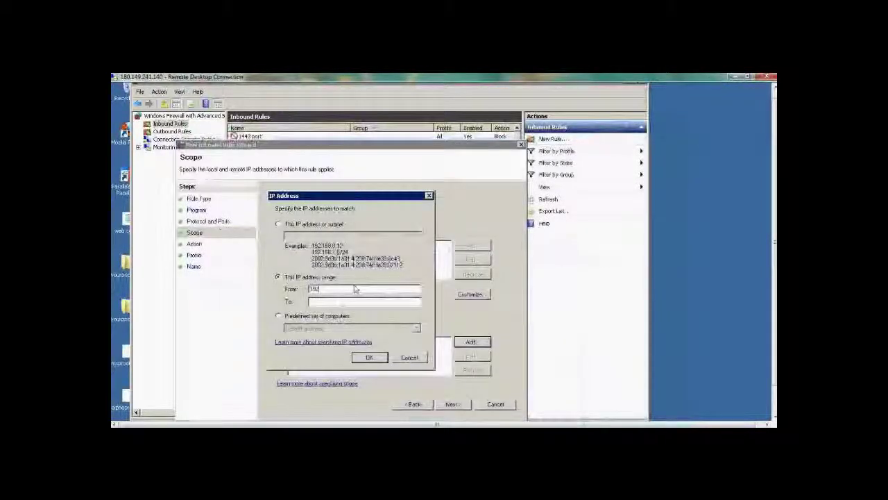
{"action": "type", "text": ".168.1"}
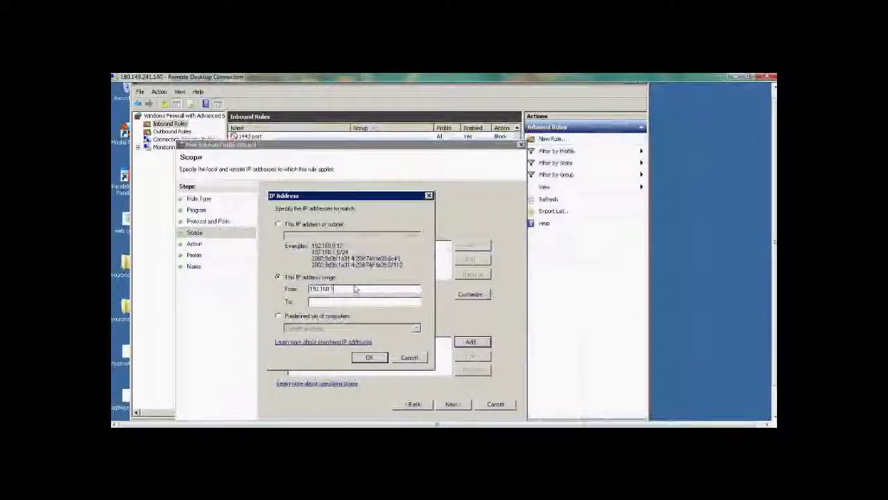
{"action": "type", "text": ".0"}
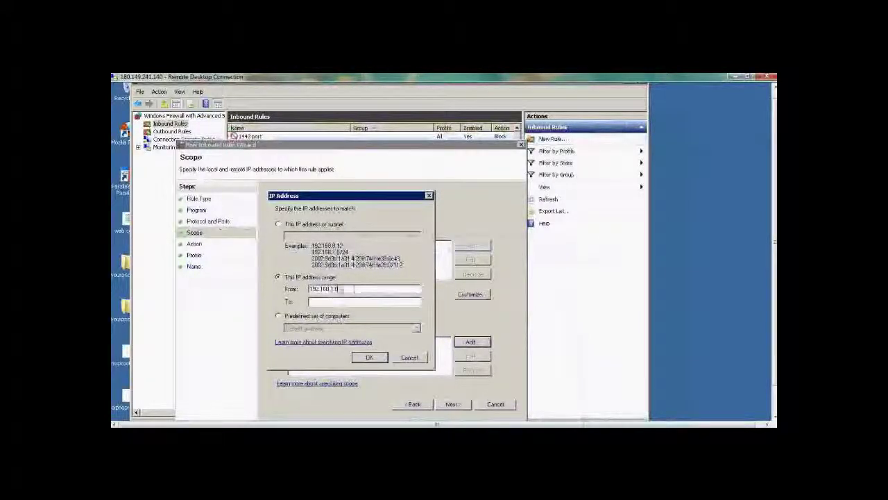
{"action": "type", "text": "192"}
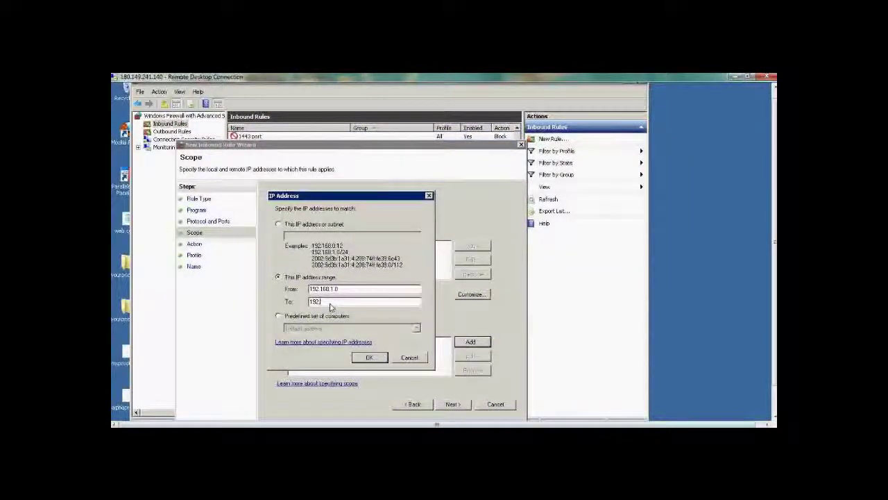
{"action": "type", "text": ".168.1"}
{"action": "type", "text": ".255"}
Minimize the Notepad note and cancel the IP Address dialog without adding the range
{"action": "key", "text": "alt+Tab"}
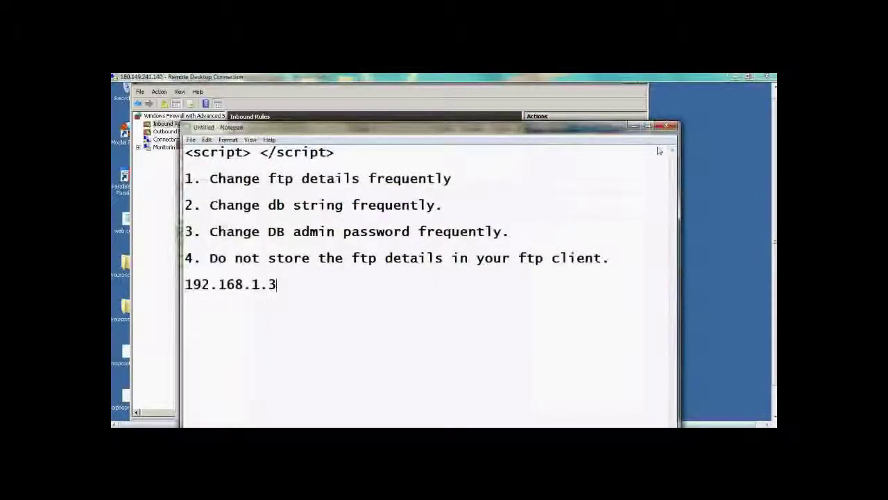
{"action": "left_click", "coordinate": [634, 126]}
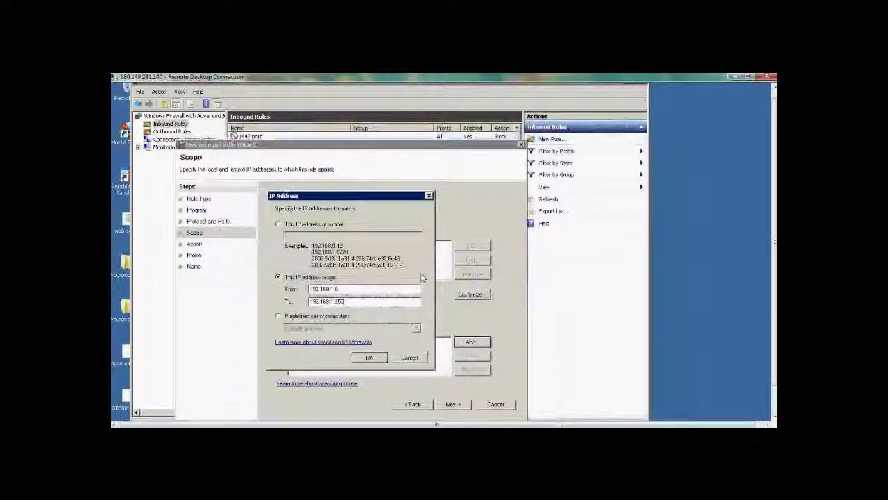
{"action": "left_click", "coordinate": [408, 358]}
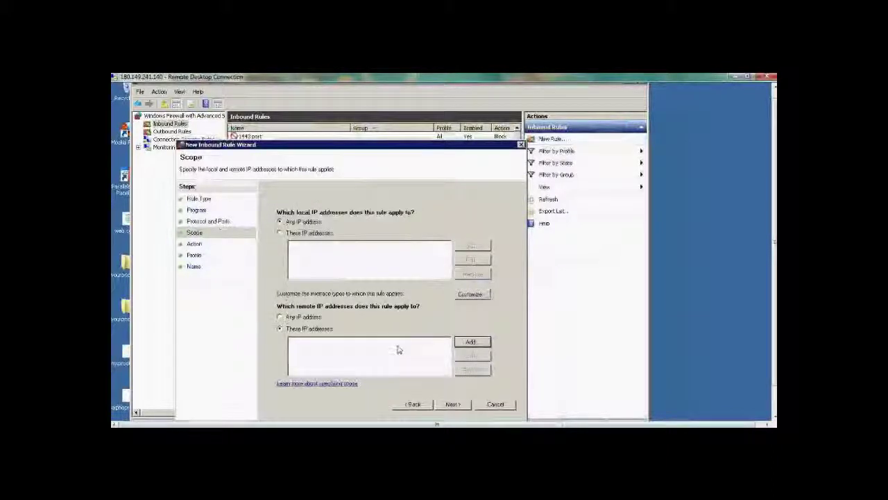